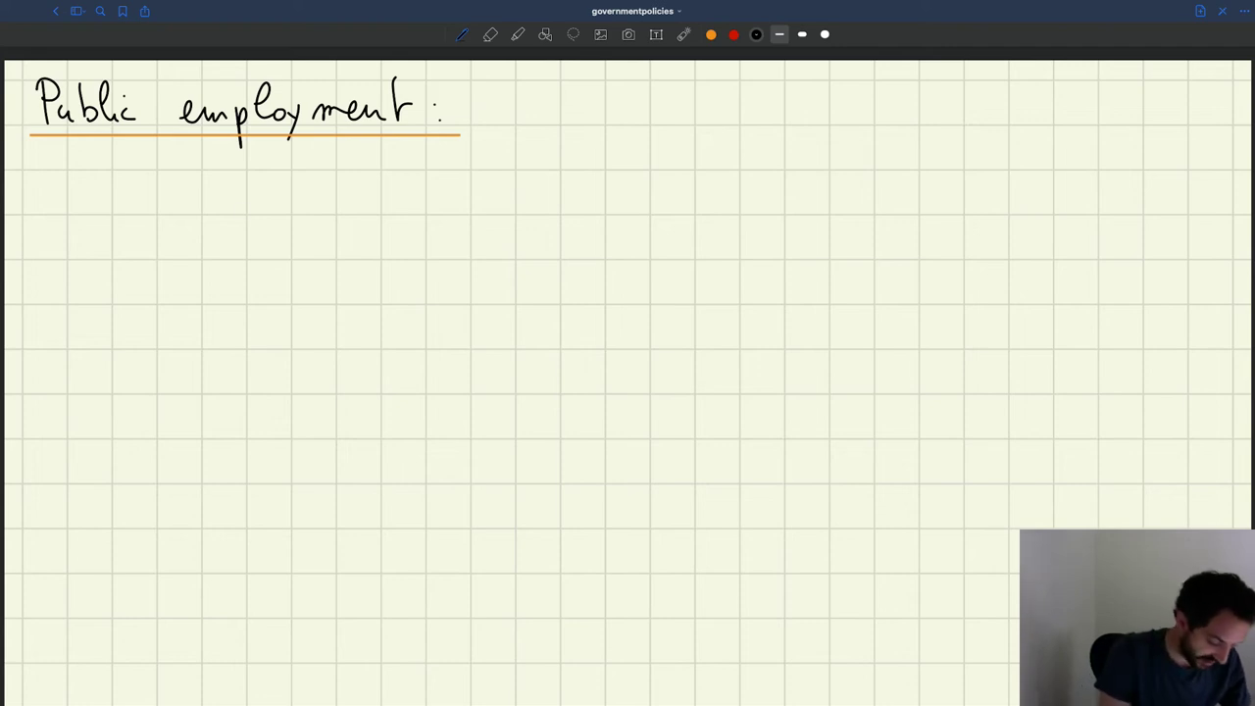
- Start the first bullet with '- # workers in public' in black pen
left_click_drag(203, 213, 218, 212)
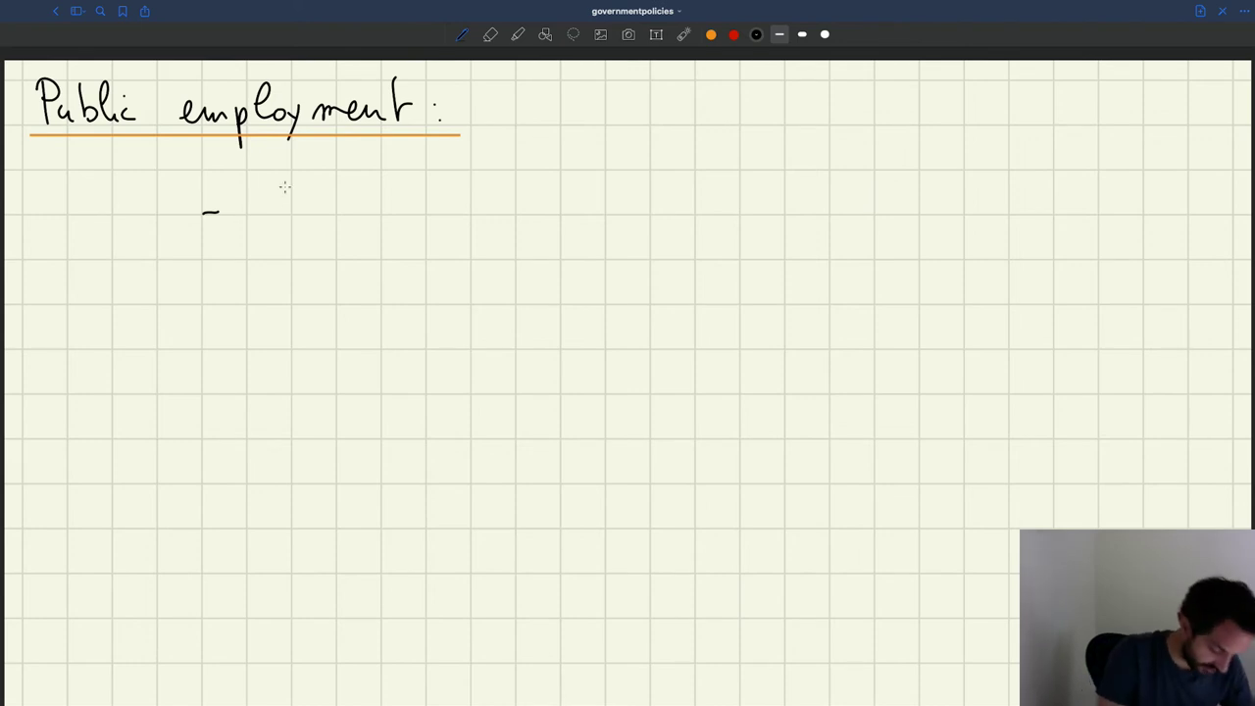
mouse_move(268, 205)
left_mouse_down()
mouse_move(290, 208)
mouse_move(274, 229)
left_mouse_up()
mouse_move(335, 202)
left_mouse_down()
mouse_move(388, 217)
mouse_move(547, 212)
left_mouse_up()
left_click(523, 183)
mouse_move(580, 198)
left_mouse_down()
mouse_move(586, 232)
mouse_move(614, 204)
mouse_move(636, 210)
left_mouse_up()
mouse_move(639, 174)
left_mouse_down()
mouse_move(646, 208)
mouse_move(663, 212)
left_mouse_up()
mouse_move(669, 200)
left_mouse_down()
mouse_move(671, 212)
mouse_move(706, 212)
left_mouse_up()
left_click(670, 192)
- Continue the bullet with 'sector = 17%'
left_click_drag(728, 204, 775, 211)
left_click_drag(761, 194, 801, 211)
left_click_drag(838, 200, 859, 210)
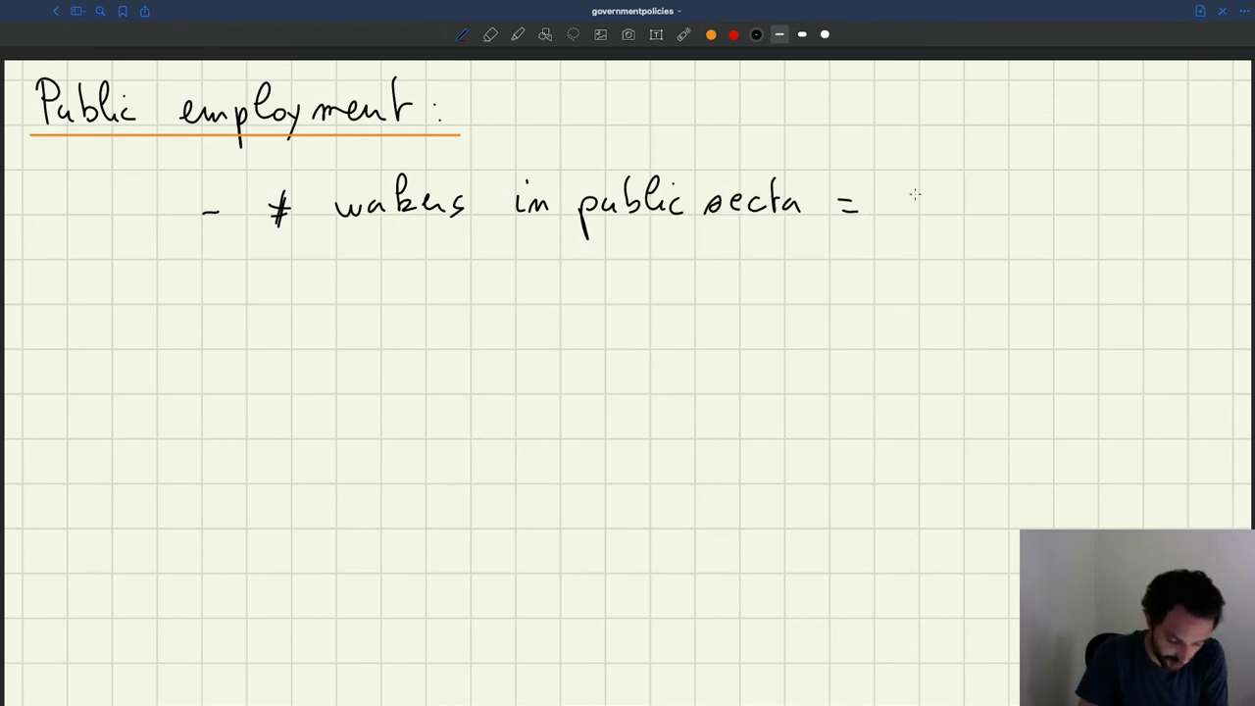
mouse_move(922, 185)
left_mouse_down()
mouse_move(921, 208)
mouse_move(942, 210)
left_mouse_up()
left_click_drag(981, 173, 976, 216)
left_click_drag(984, 200, 986, 211)
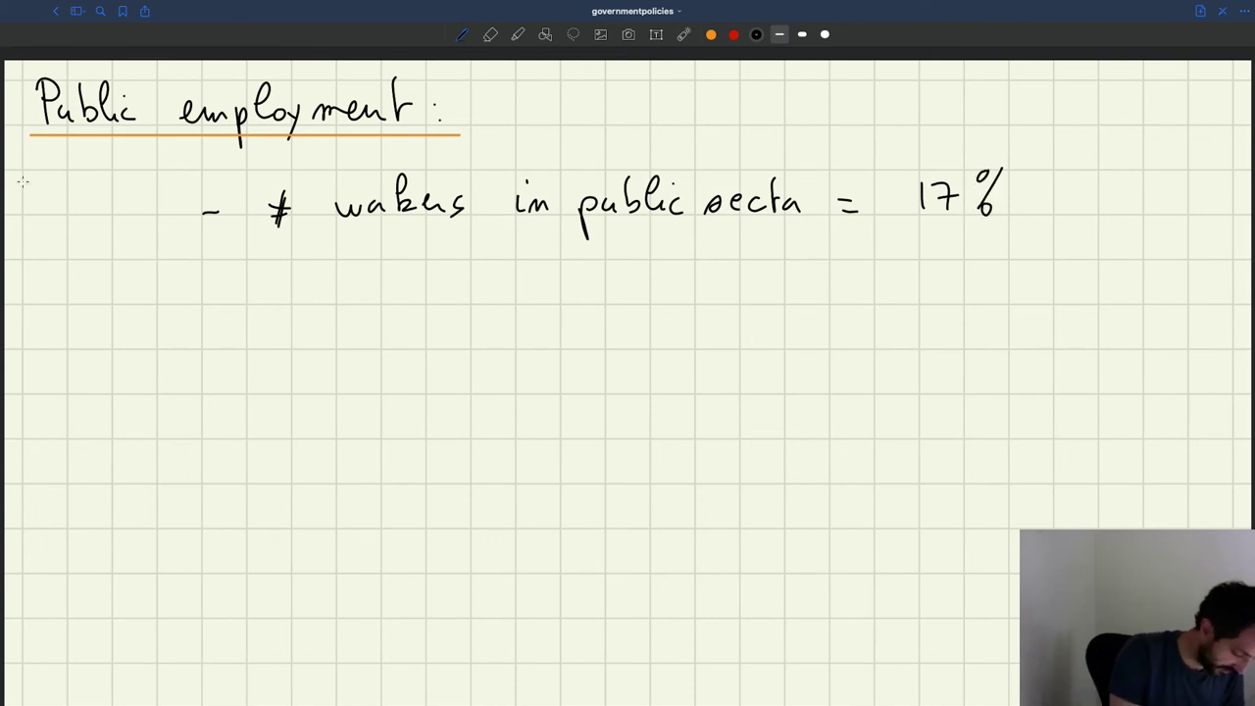
- Label the line 'US:' in the left margin and underline it
left_click_drag(20, 180, 32, 184)
left_click_drag(55, 181, 40, 210)
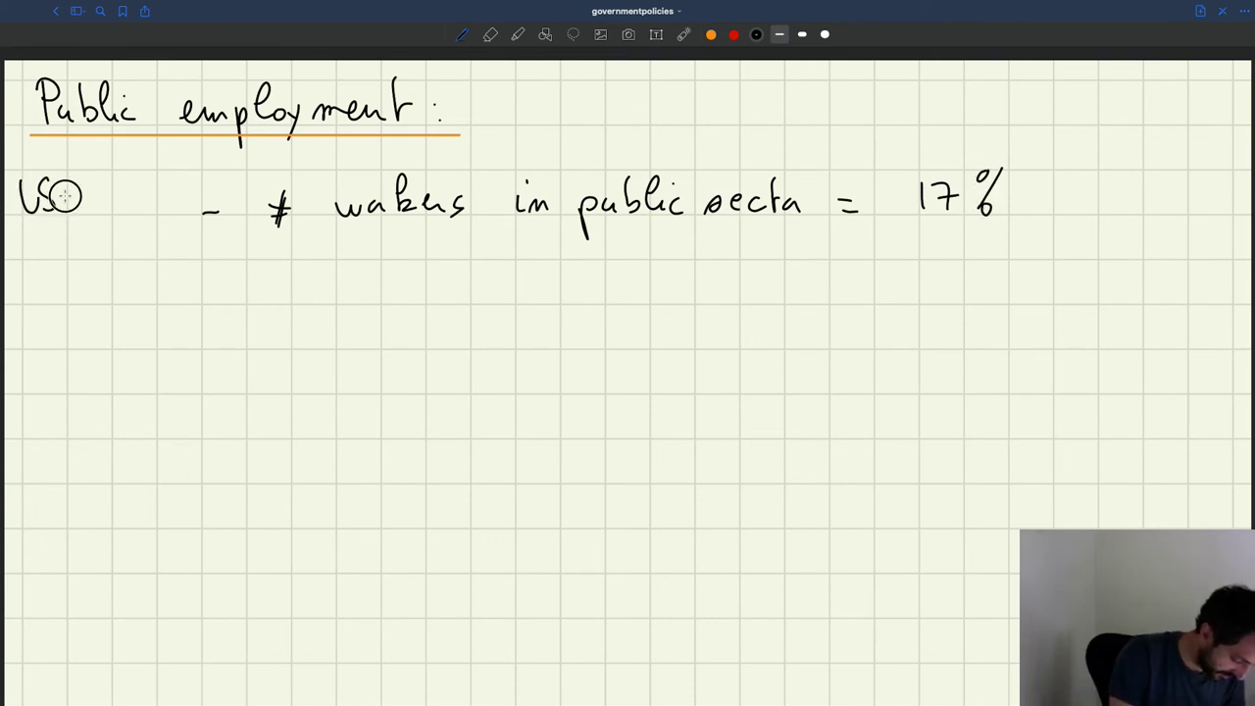
left_click(66, 194)
left_click(66, 208)
left_click_drag(20, 227, 73, 225)
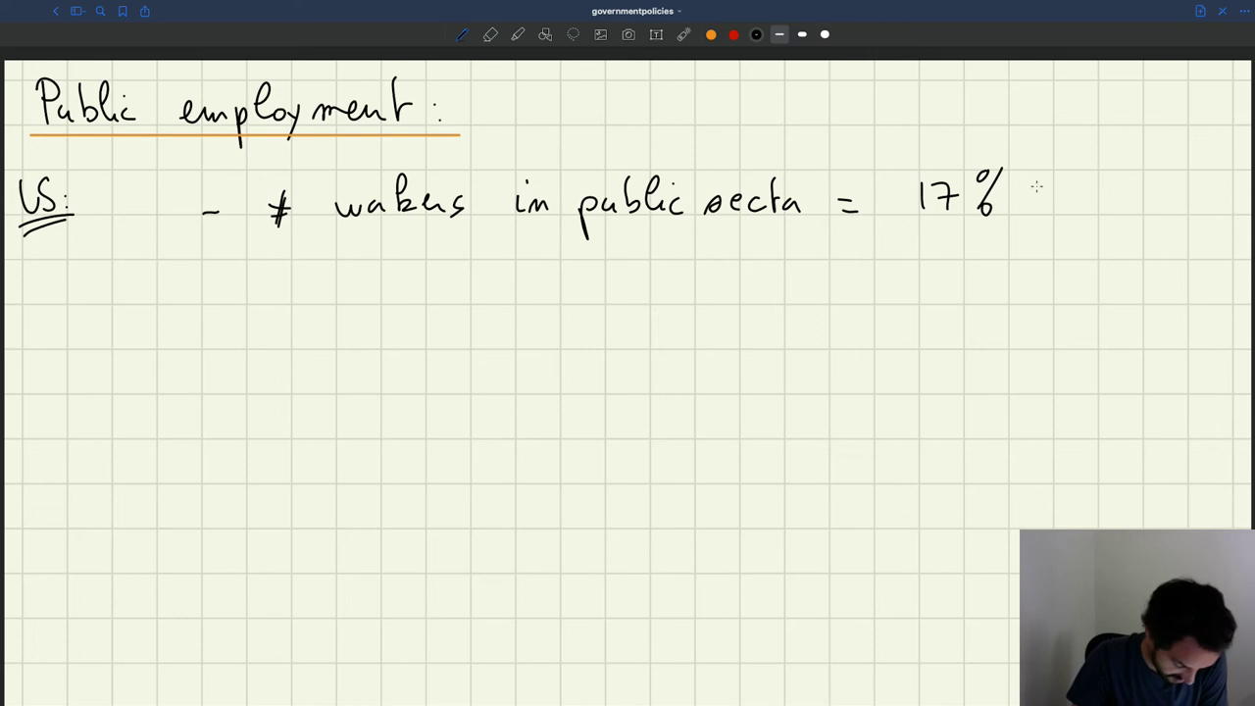
- Finish with 'of # workers in economy' and draw the next bullet's dash
left_click_drag(1038, 198, 1067, 195)
left_click_drag(1038, 210, 1065, 206)
left_click_drag(1061, 187, 1046, 226)
left_click_drag(1026, 175, 1008, 237)
left_click_drag(1091, 196, 1199, 214)
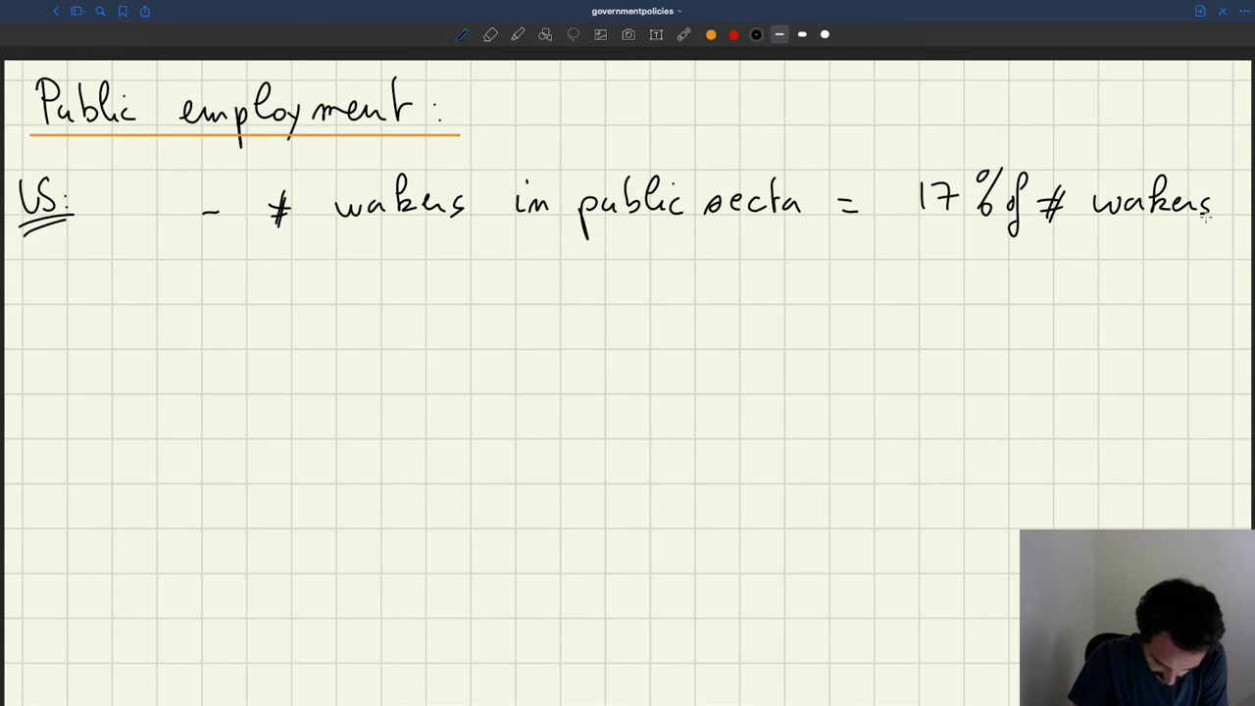
mouse_move(947, 234)
left_mouse_down()
mouse_move(947, 257)
mouse_move(1170, 258)
left_mouse_up()
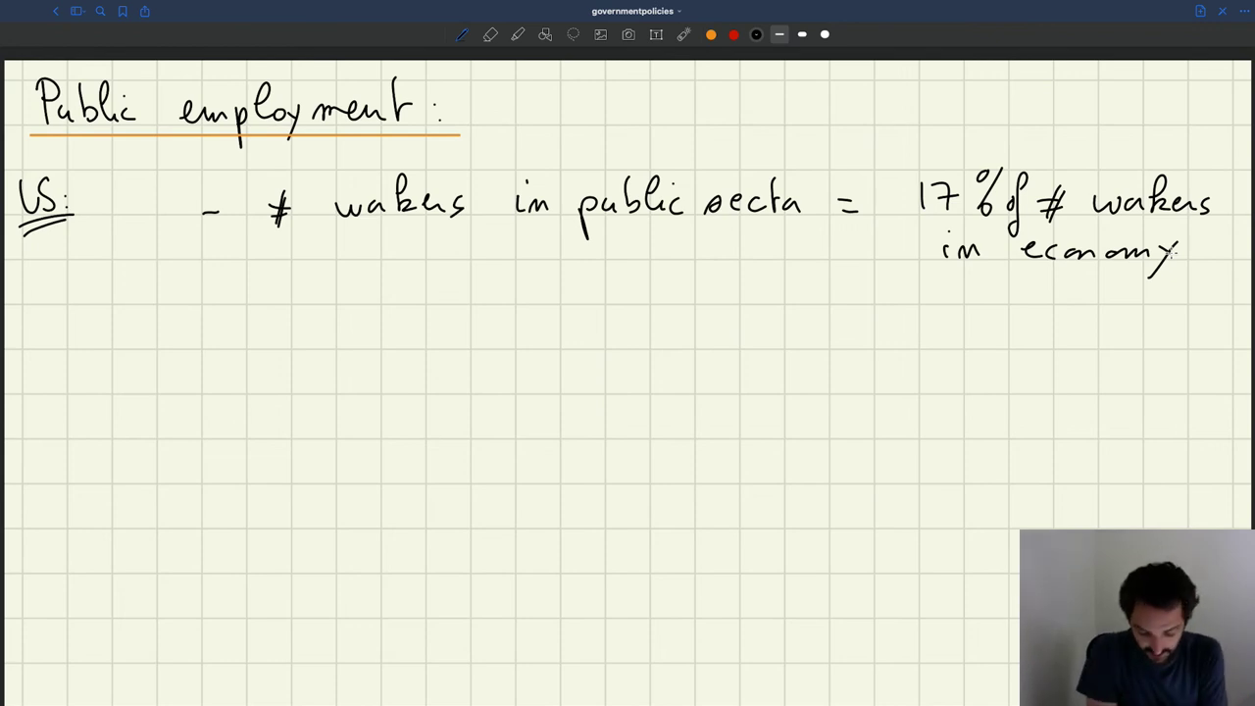
left_click_drag(208, 349, 227, 349)
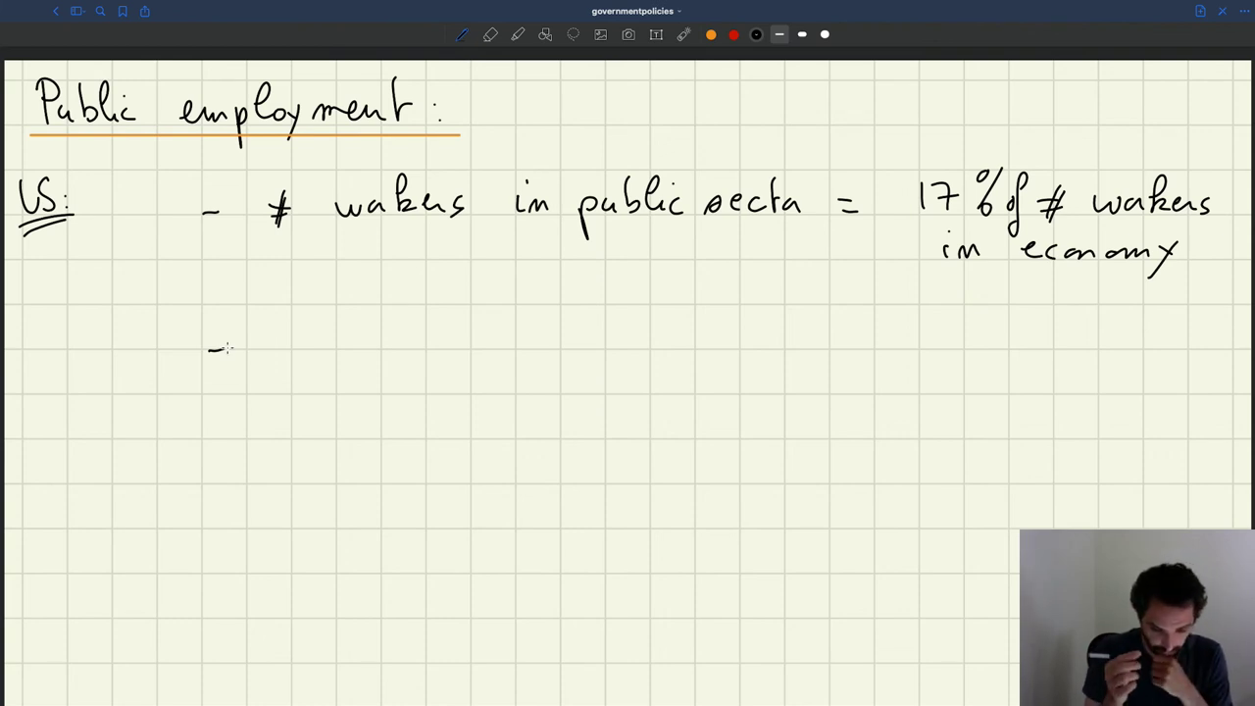
- Write 'spending on public workers = 63% of government spending' after the second dash, wrapping onto the next line
mouse_move(271, 351)
left_mouse_down()
mouse_move(294, 382)
mouse_move(317, 347)
mouse_move(397, 338)
mouse_move(404, 371)
mouse_move(569, 312)
mouse_move(630, 345)
mouse_move(716, 333)
mouse_move(841, 343)
left_mouse_up()
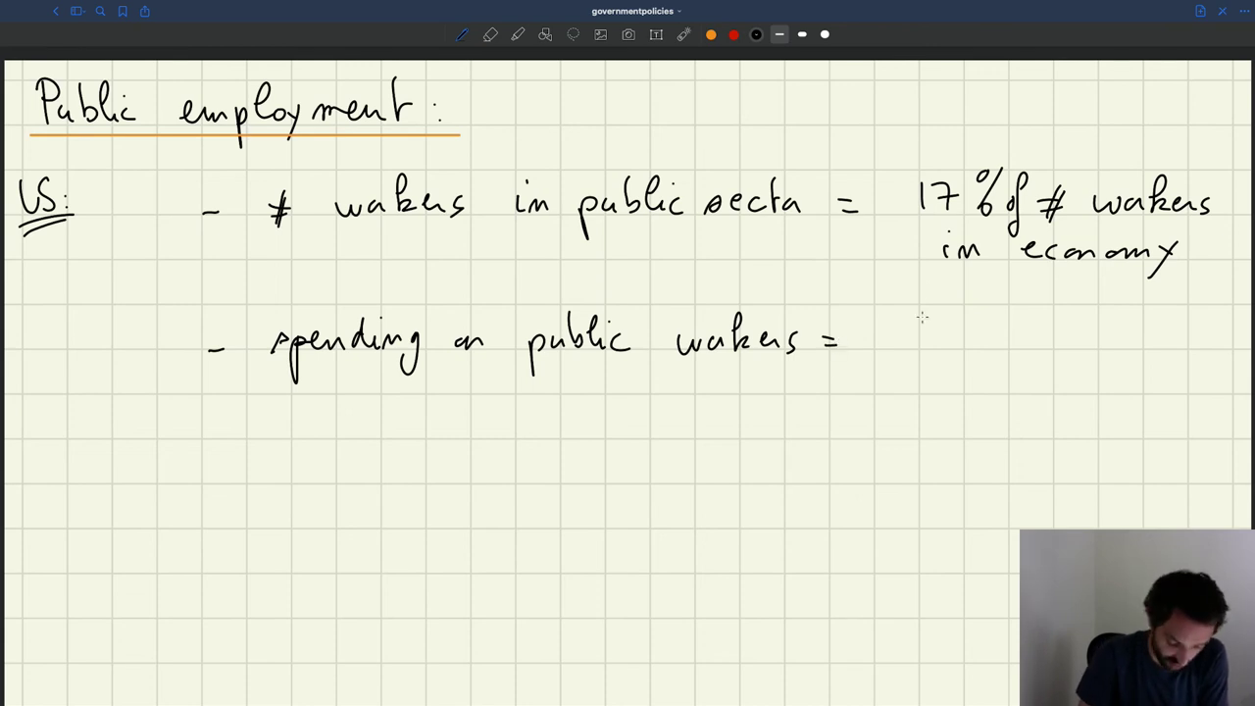
mouse_move(947, 317)
left_mouse_down()
mouse_move(932, 334)
mouse_move(959, 345)
left_mouse_up()
left_click_drag(1004, 308, 1006, 318)
mouse_move(1020, 306)
left_mouse_down()
mouse_move(996, 355)
mouse_move(1010, 351)
left_mouse_up()
left_click_drag(1073, 310, 1057, 375)
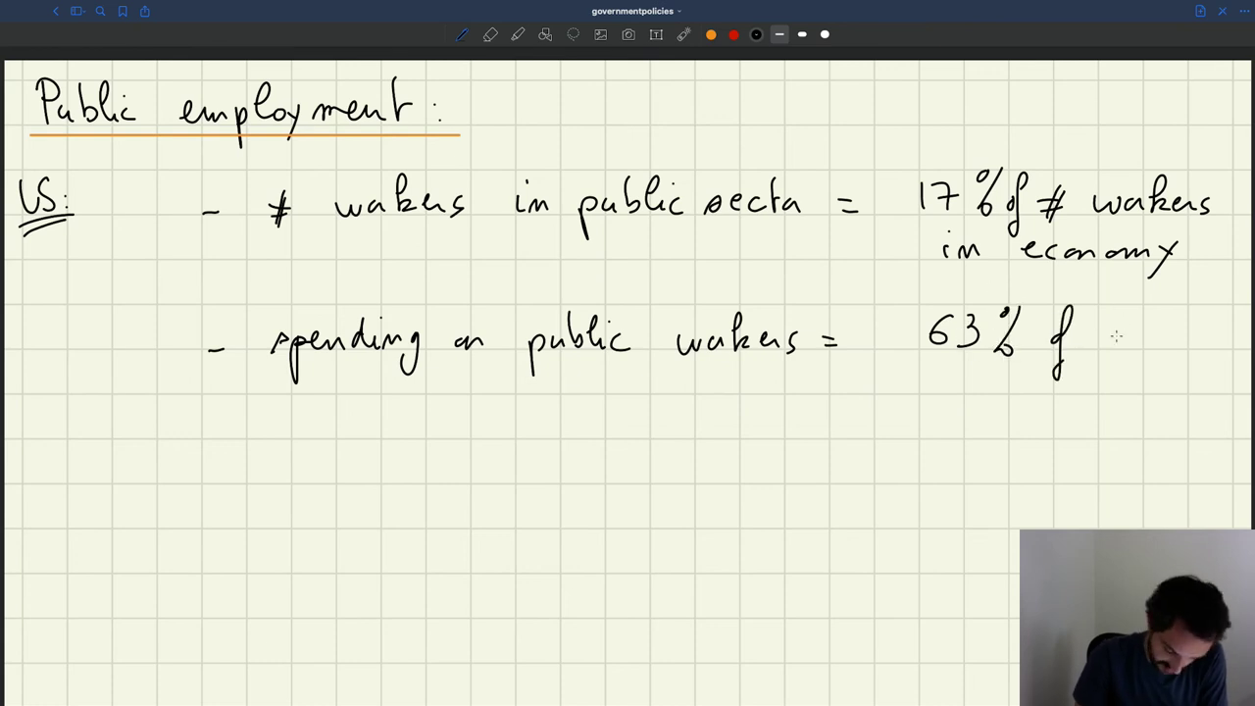
mouse_move(1128, 332)
left_mouse_down()
mouse_move(1102, 376)
mouse_move(1167, 339)
mouse_move(1244, 342)
left_mouse_up()
mouse_move(894, 437)
left_mouse_down()
mouse_move(1126, 429)
mouse_move(1145, 410)
mouse_move(1185, 444)
left_mouse_up()
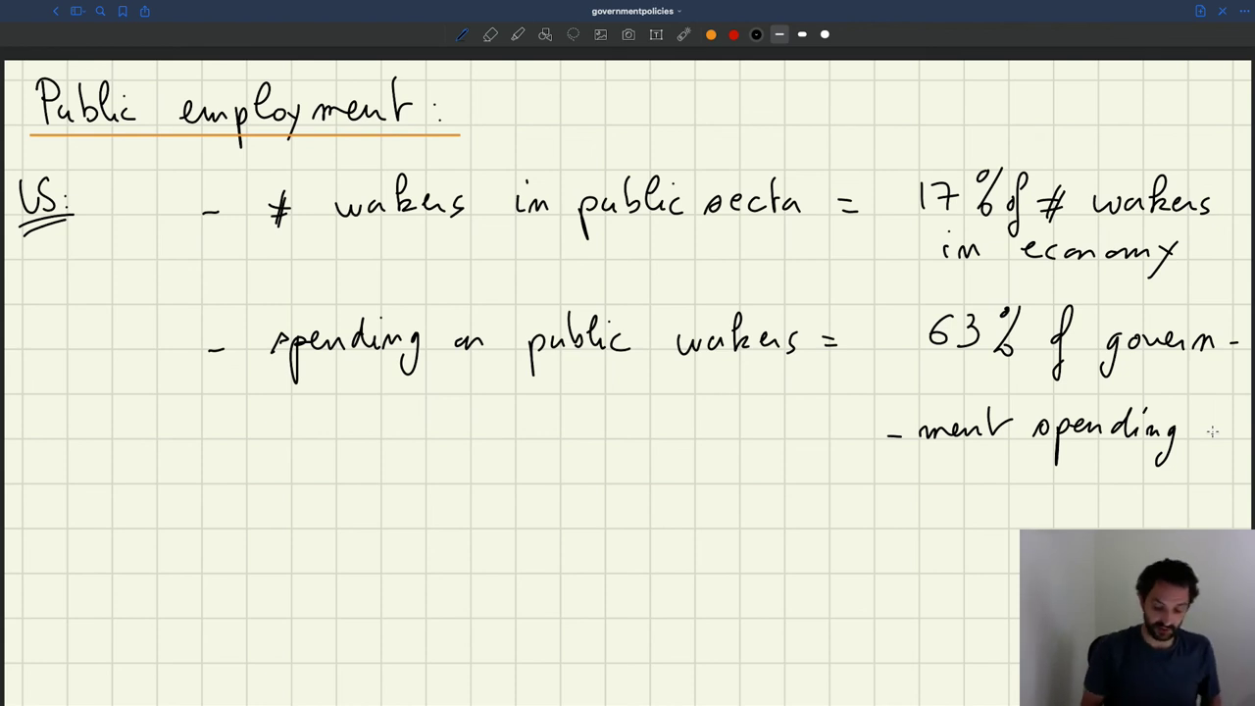
- Underline the 17% and 63% figures with the orange highlighter
left_click(711, 34)
left_click(545, 34)
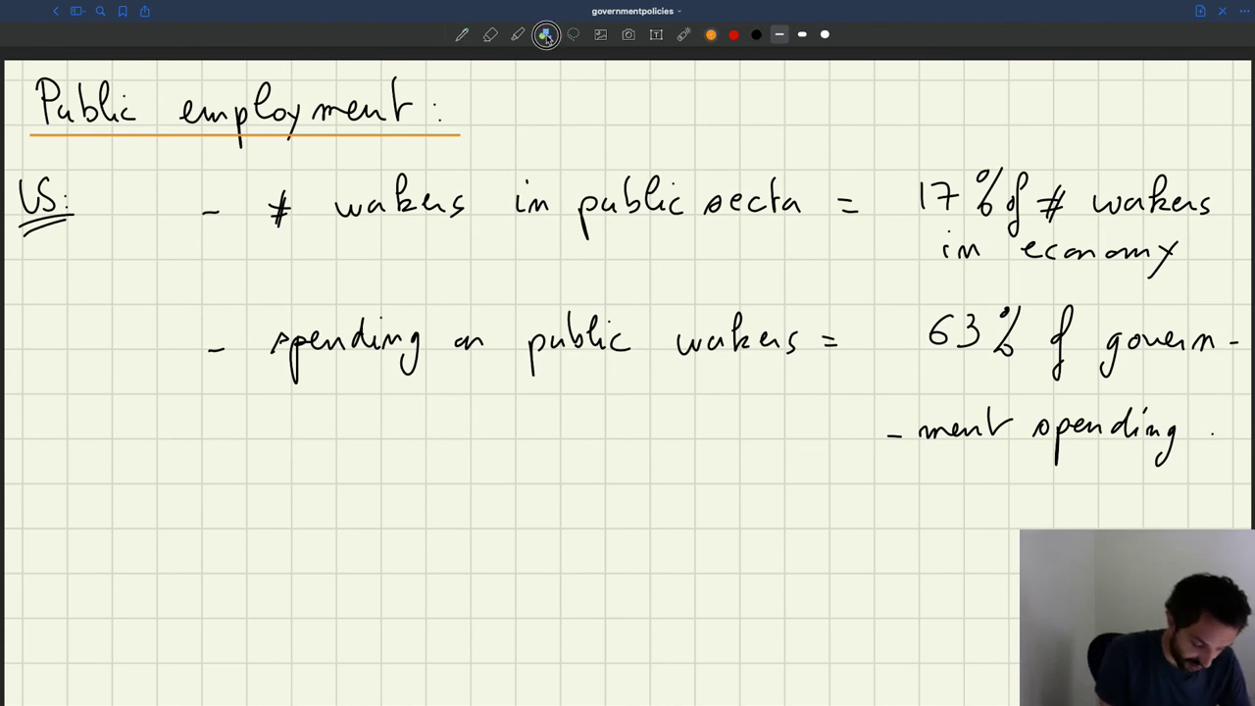
left_click_drag(912, 222, 994, 222)
left_click_drag(927, 365, 1012, 364)
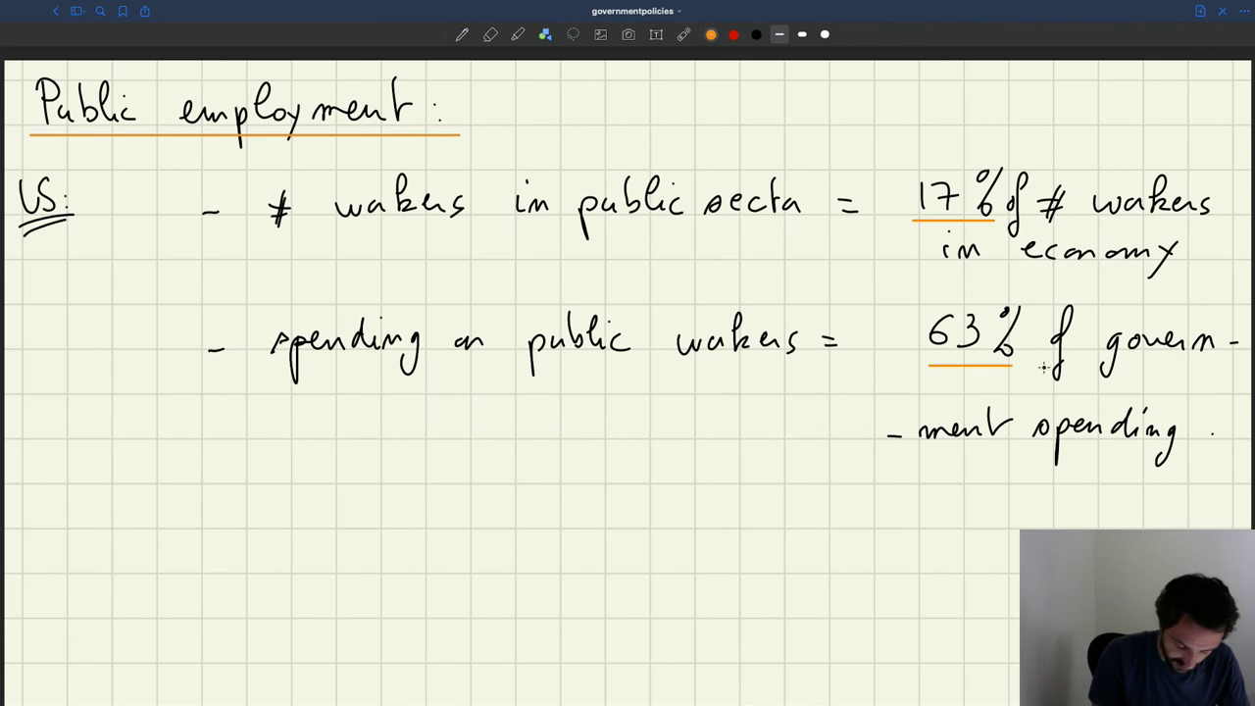
- Return to the black pen and draw the third bullet's dash
left_click(462, 32)
left_click(758, 35)
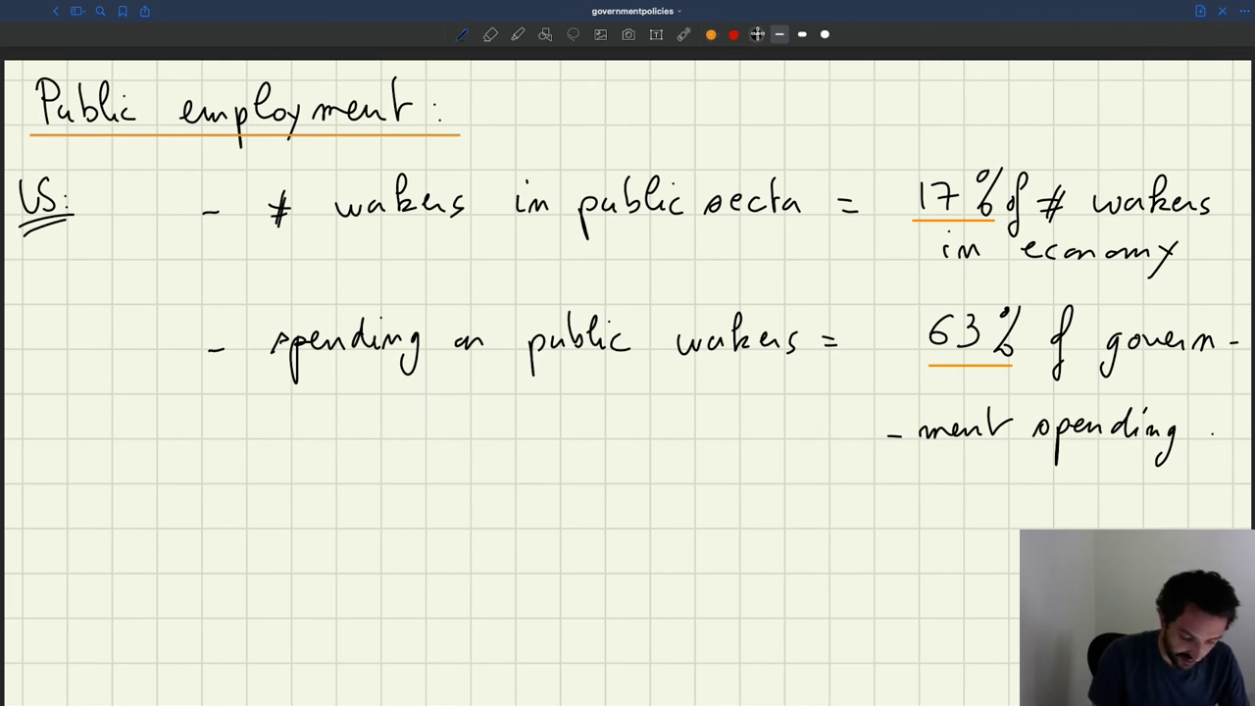
left_click_drag(219, 531, 243, 528)
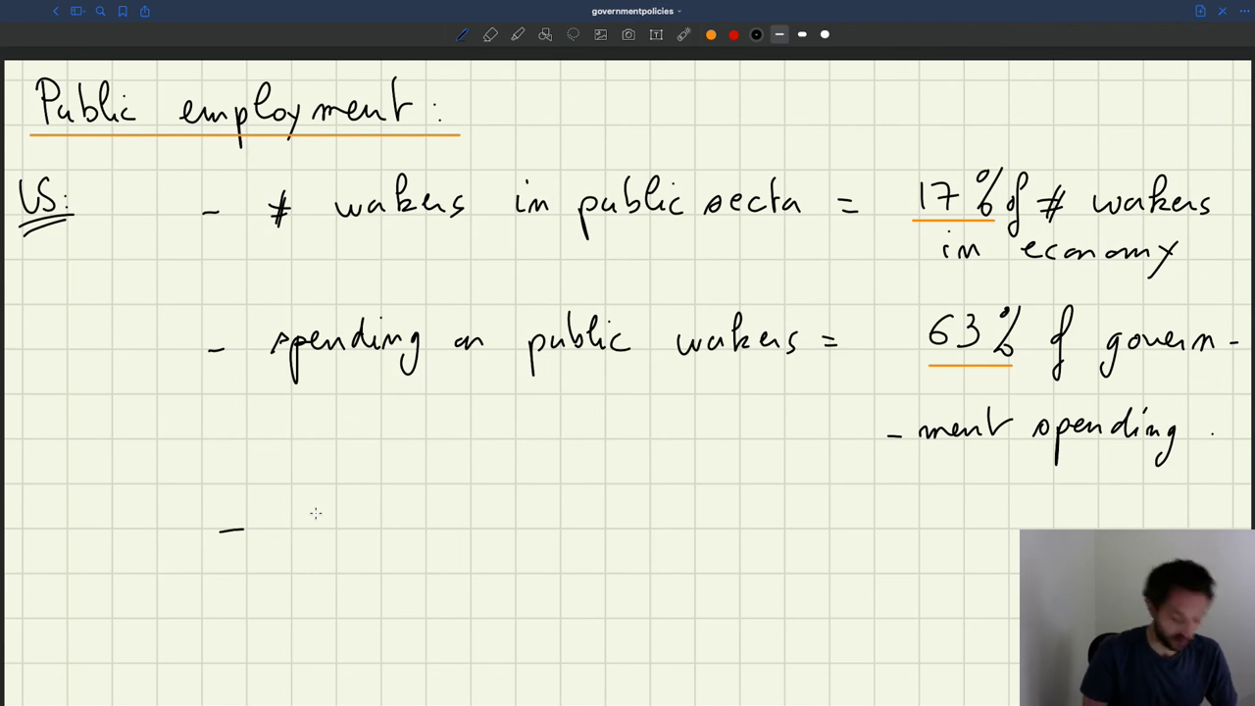
- Write 'stimulus packages often raise public employment.' after the third dash
mouse_move(310, 537)
left_mouse_down()
mouse_move(330, 501)
mouse_move(420, 519)
mouse_move(443, 505)
mouse_move(521, 517)
mouse_move(481, 520)
mouse_move(676, 516)
mouse_move(763, 557)
left_mouse_up()
mouse_move(795, 506)
left_mouse_down()
mouse_move(823, 520)
mouse_move(930, 511)
mouse_move(980, 549)
mouse_move(998, 518)
mouse_move(1078, 522)
mouse_move(1090, 508)
mouse_move(1116, 522)
left_mouse_up()
left_click_drag(293, 610, 544, 606)
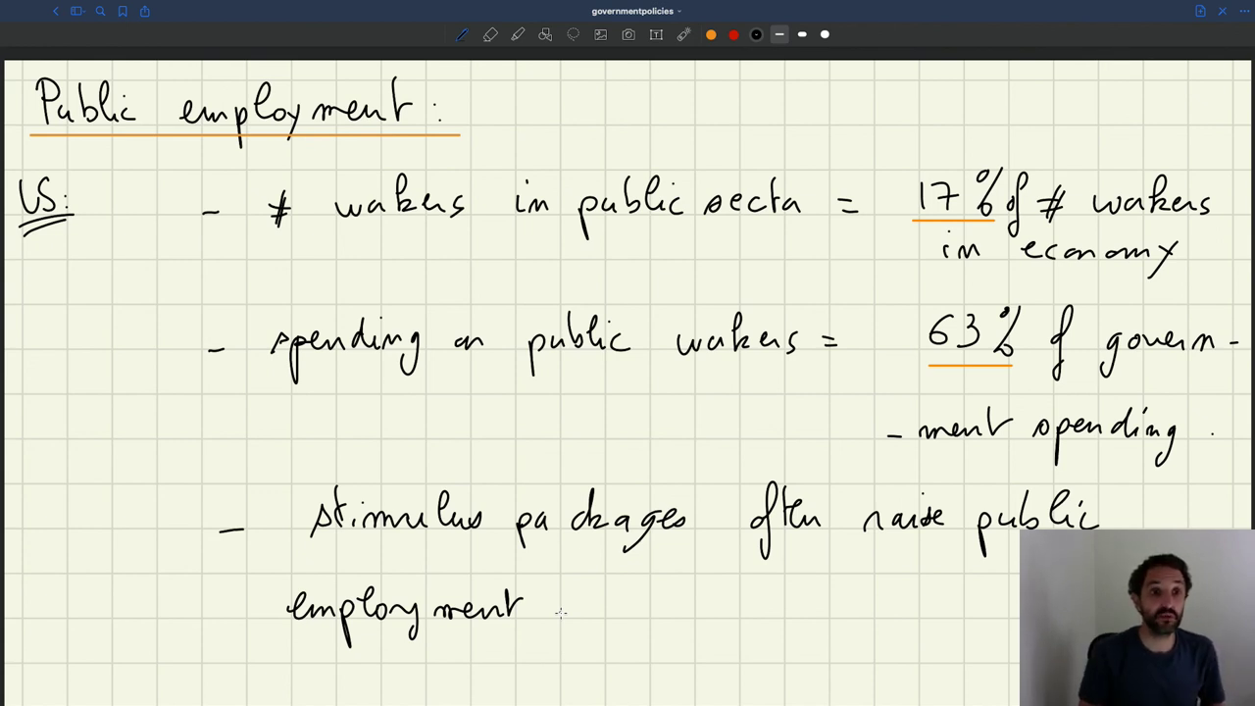
left_click(560, 611)
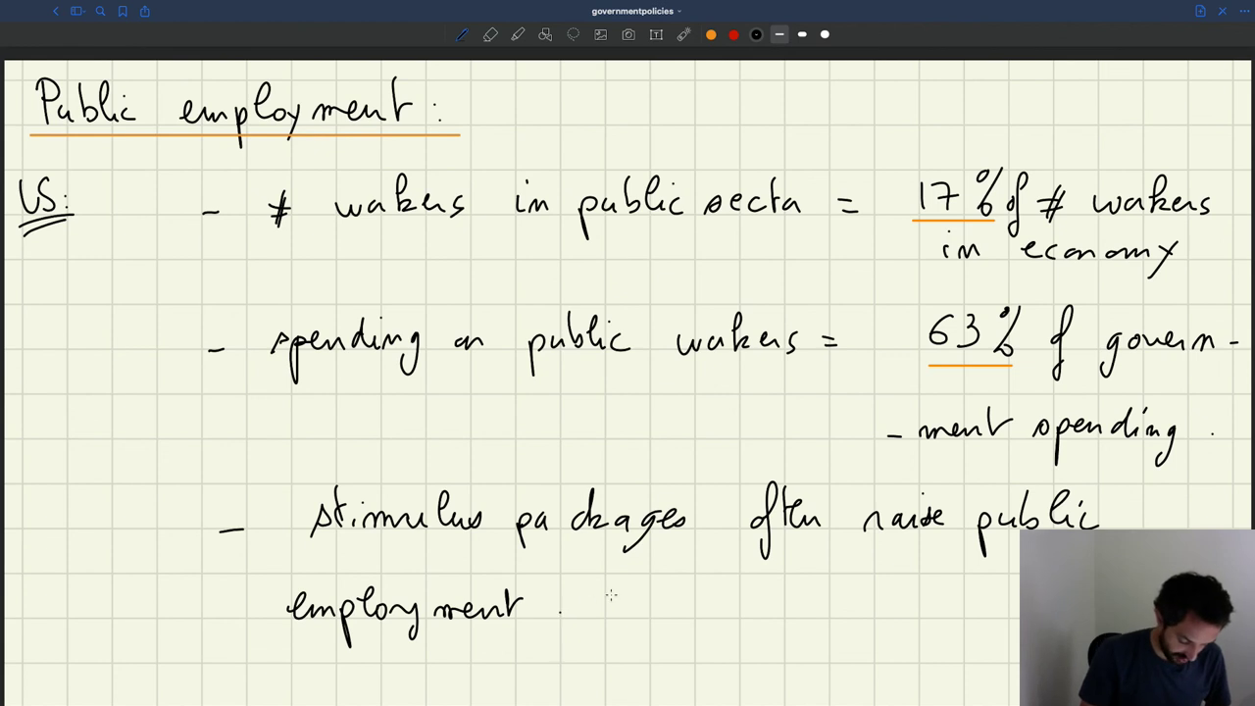
- Write 'Ex:' after the sentence, then undo the colon
mouse_move(608, 587)
left_mouse_down()
mouse_move(628, 586)
mouse_move(628, 615)
mouse_move(647, 616)
left_mouse_up()
left_click(669, 605)
left_click(671, 616)
mouse_move(648, 593)
left_mouse_down()
mouse_move(632, 616)
mouse_move(763, 612)
left_mouse_up()
key("ctrl+z")
key("ctrl+z")
- Complete the word as 'Example:' and underline it
left_click(785, 600)
left_click(784, 614)
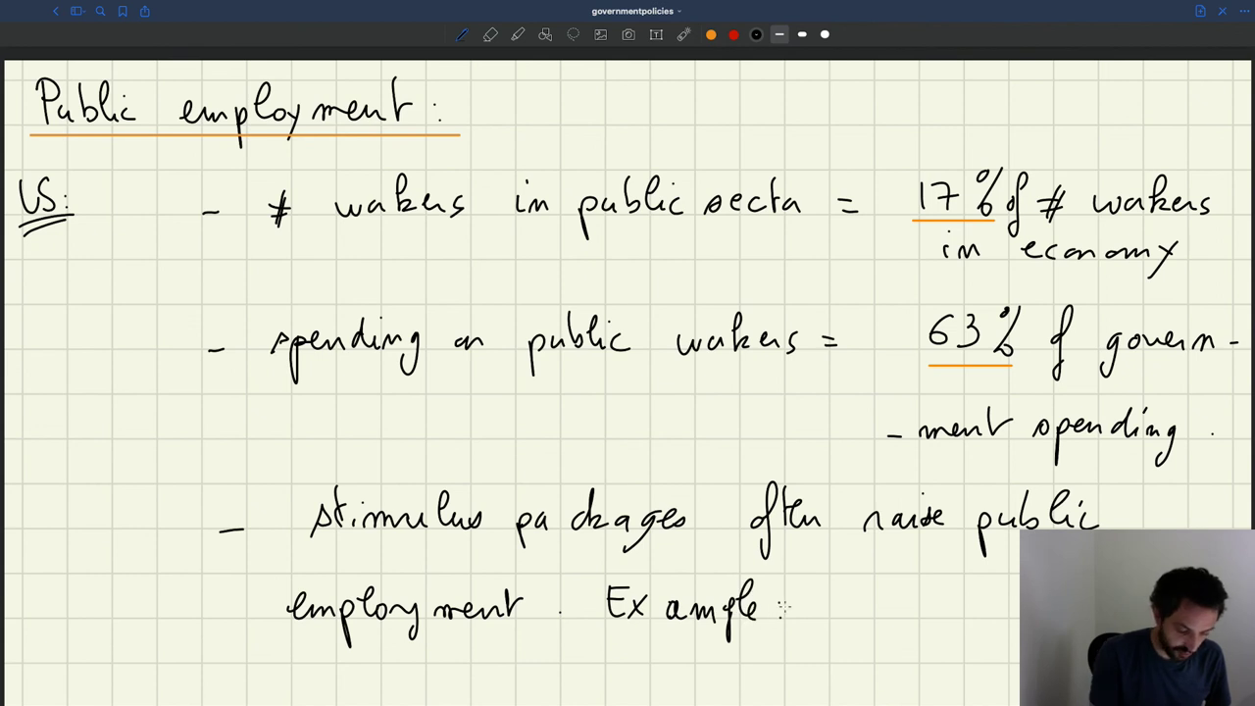
left_click_drag(601, 635, 731, 634)
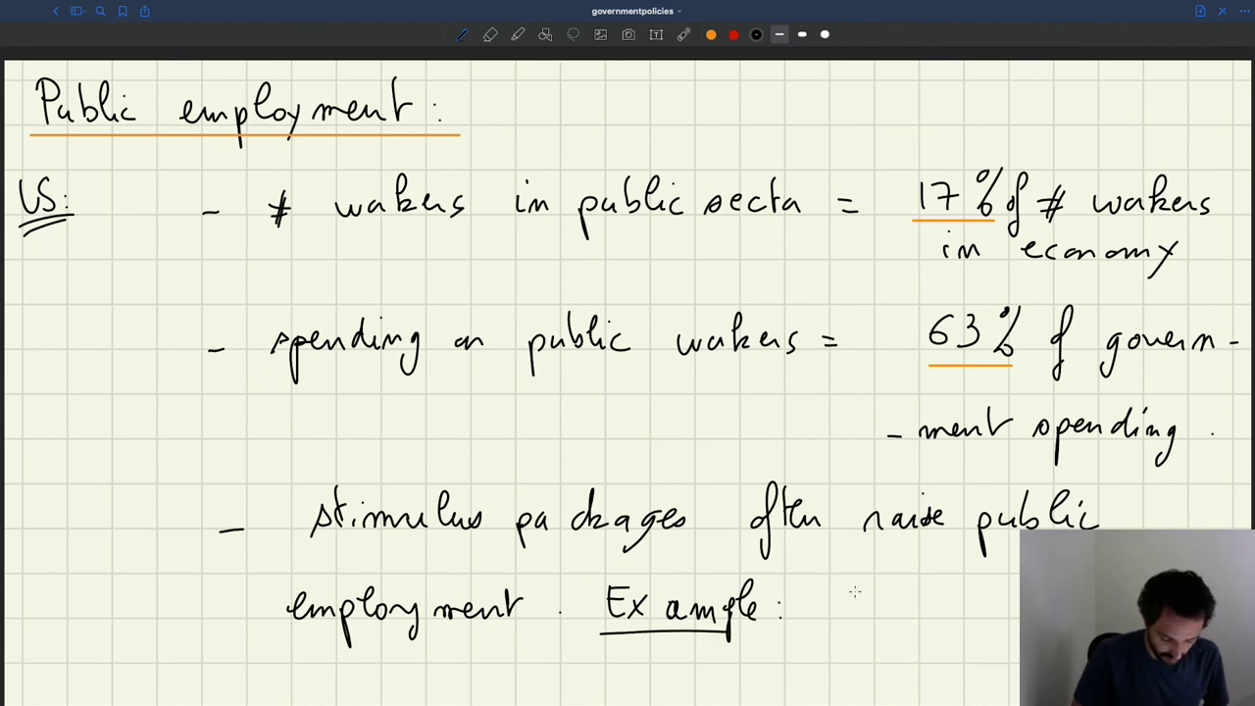
- Write 'US New Deal' after 'Example:'
mouse_move(859, 618)
left_mouse_down()
mouse_move(883, 590)
mouse_move(908, 615)
left_mouse_up()
left_click_drag(912, 598, 1025, 614)
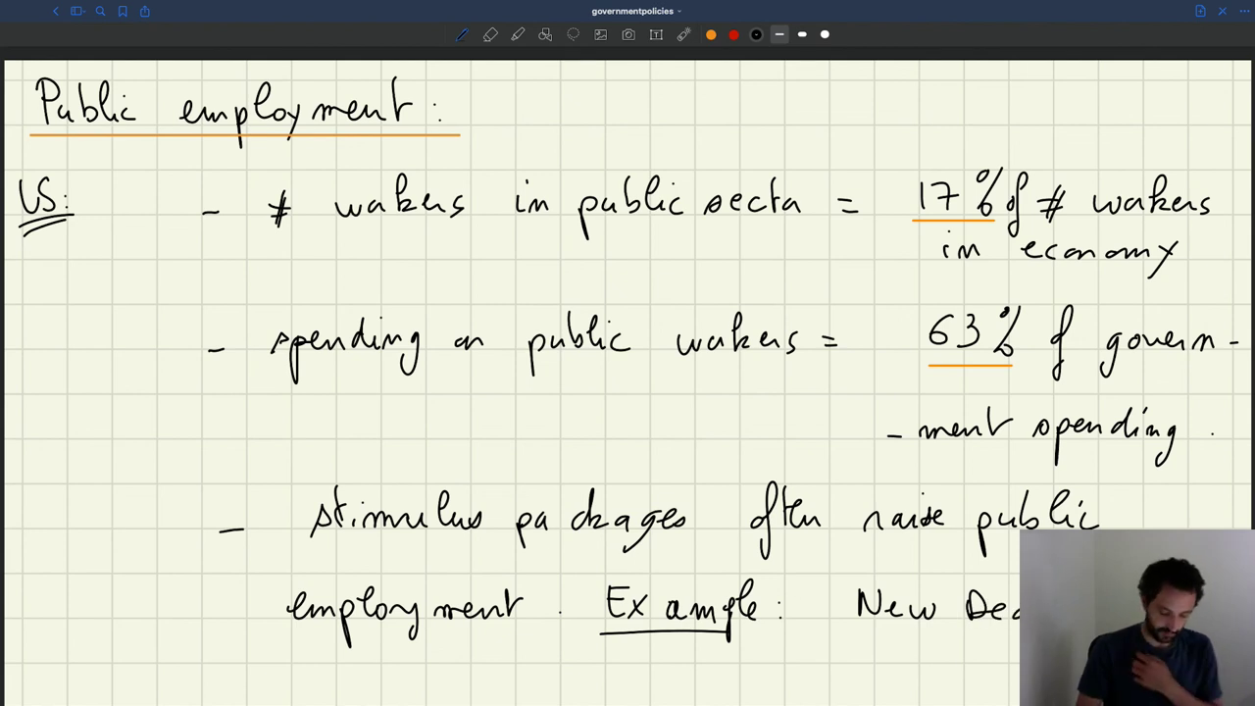
mouse_move(800, 591)
left_mouse_down()
mouse_move(830, 590)
mouse_move(836, 617)
left_mouse_up()
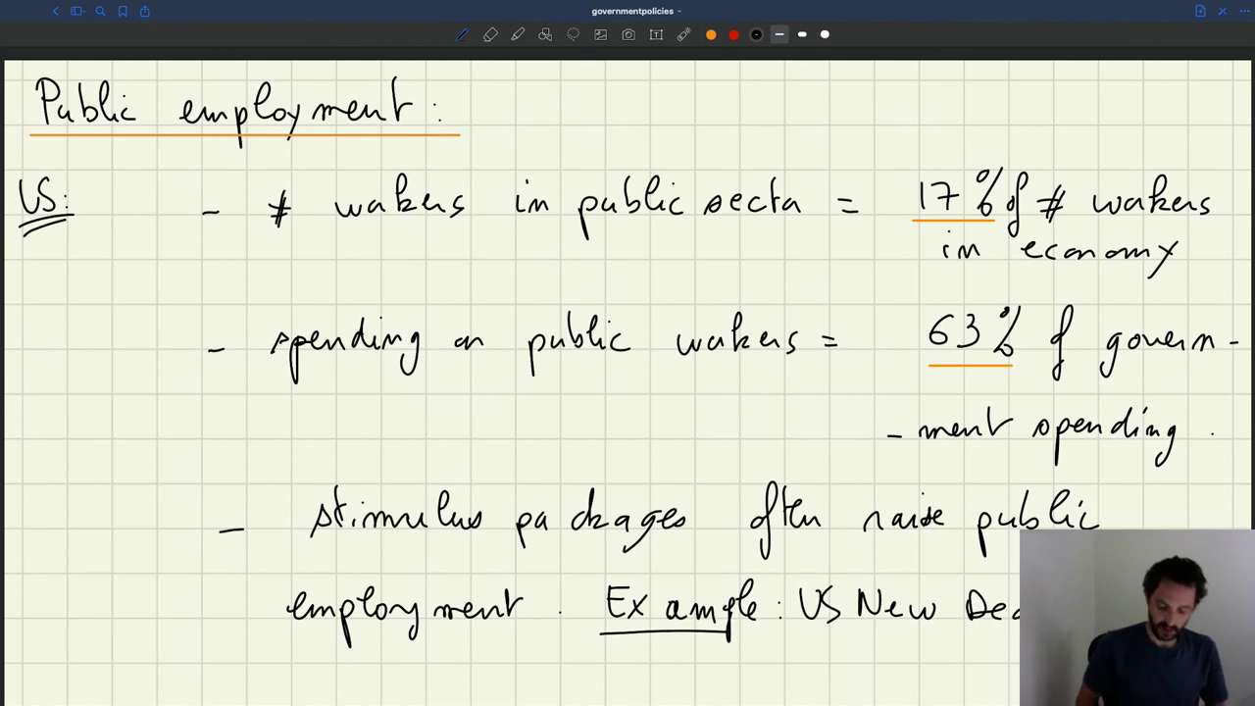